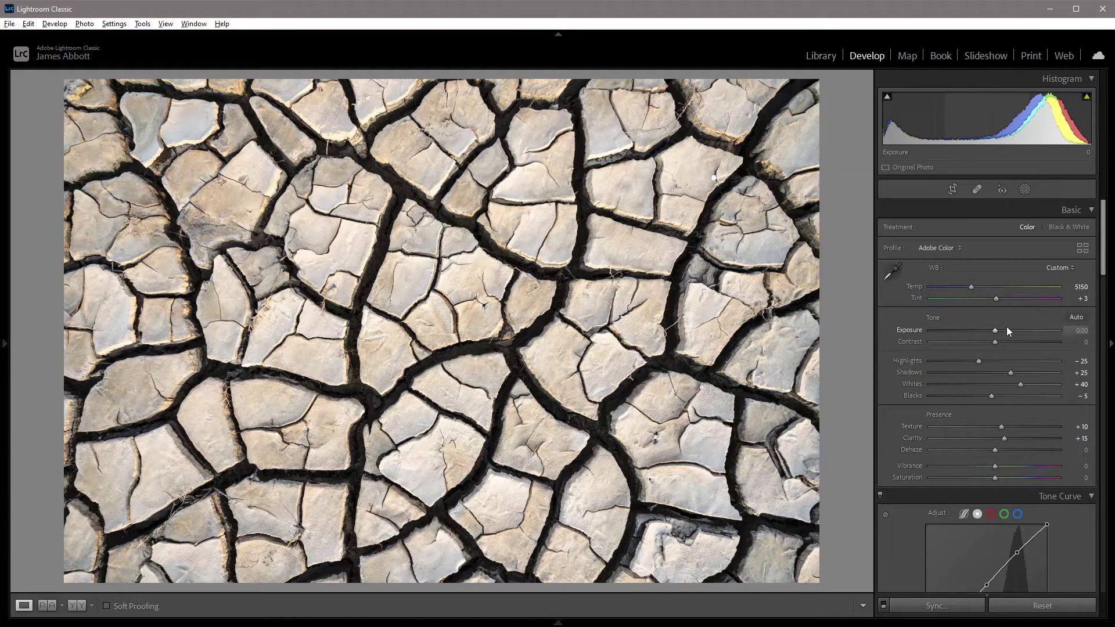
- Show the photo in the Library with the Keywording and Metadata panels expanded and the Default preset checked
click(821, 56)
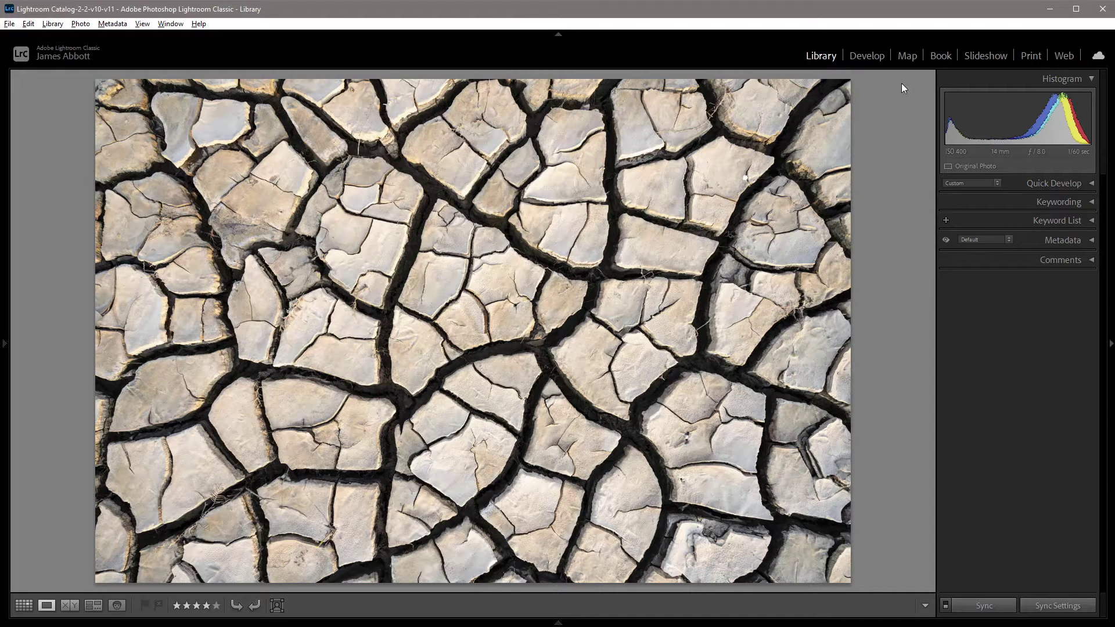
click(1092, 202)
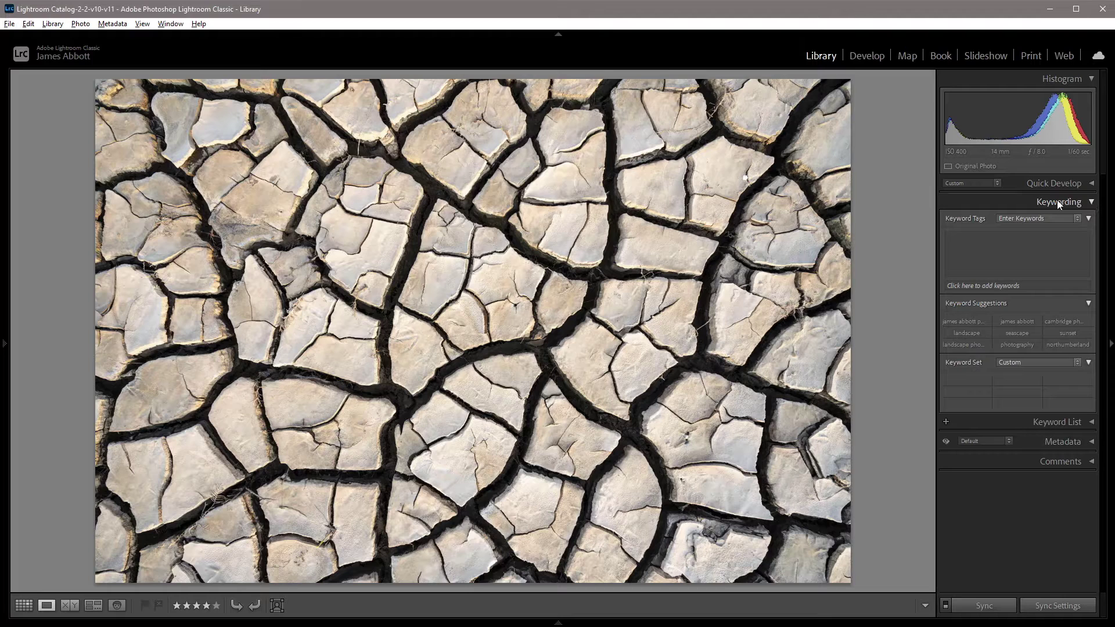
click(1091, 442)
scroll(1095, 453, down, 1)
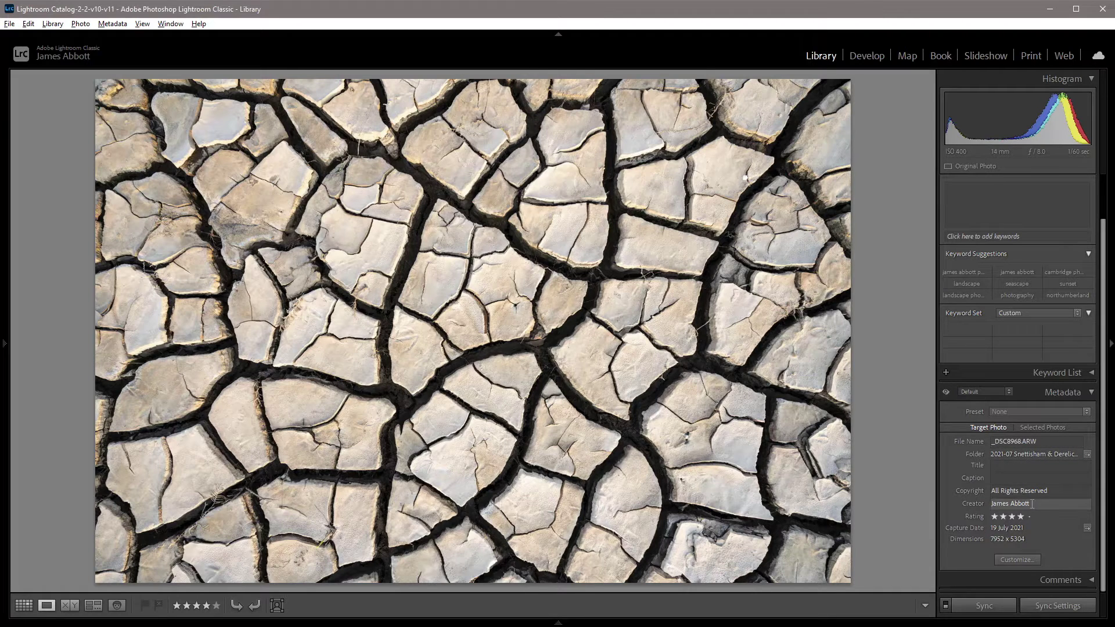
click(1009, 391)
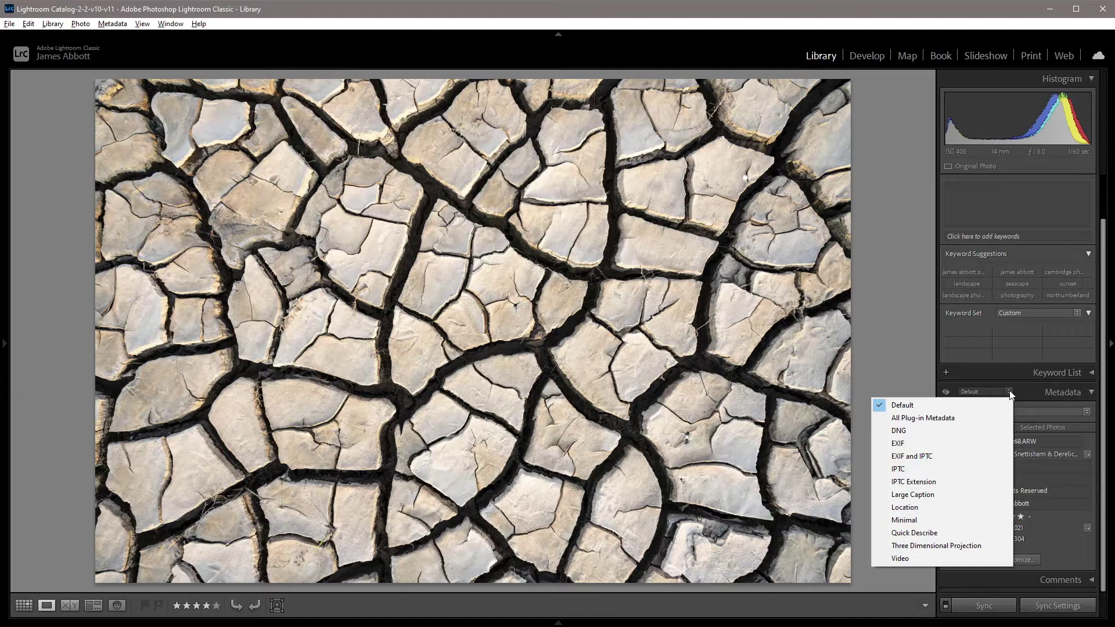
click(1020, 391)
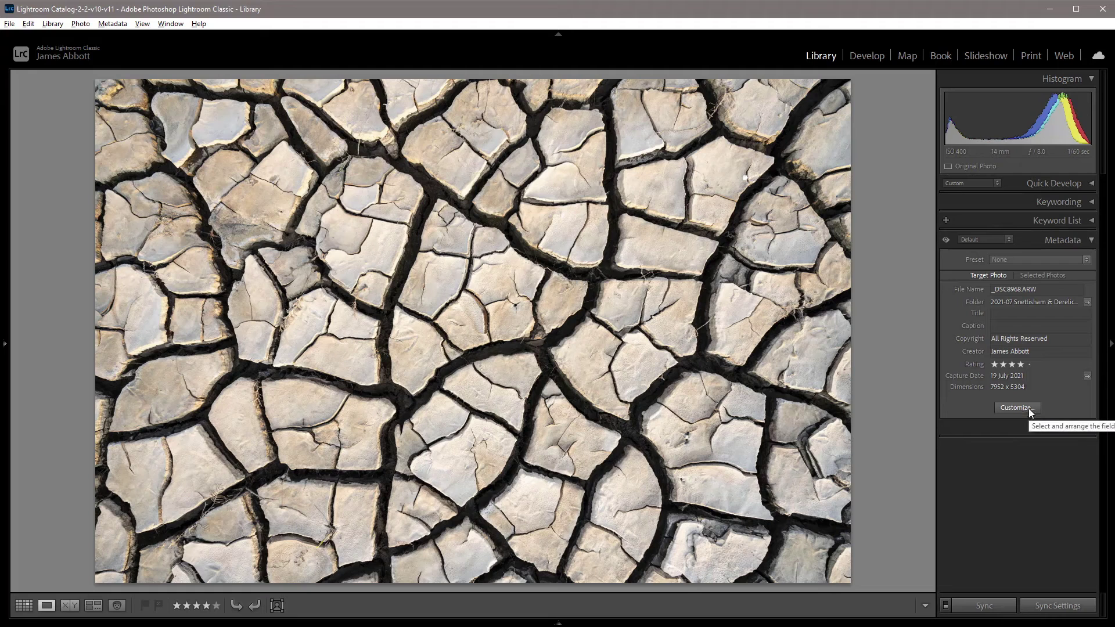
- Customize the Default metadata set to add Copyright Status, Rights Usage Terms, Copyright Info URL, Phone, E-Mail and Website
click(1018, 407)
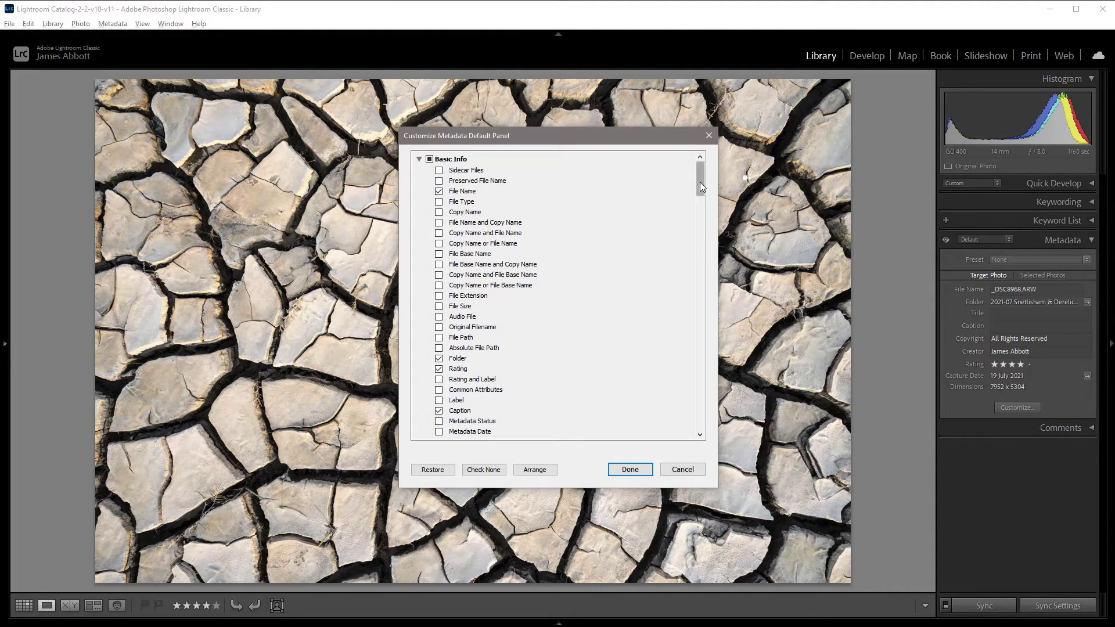
drag(700, 186, 692, 287)
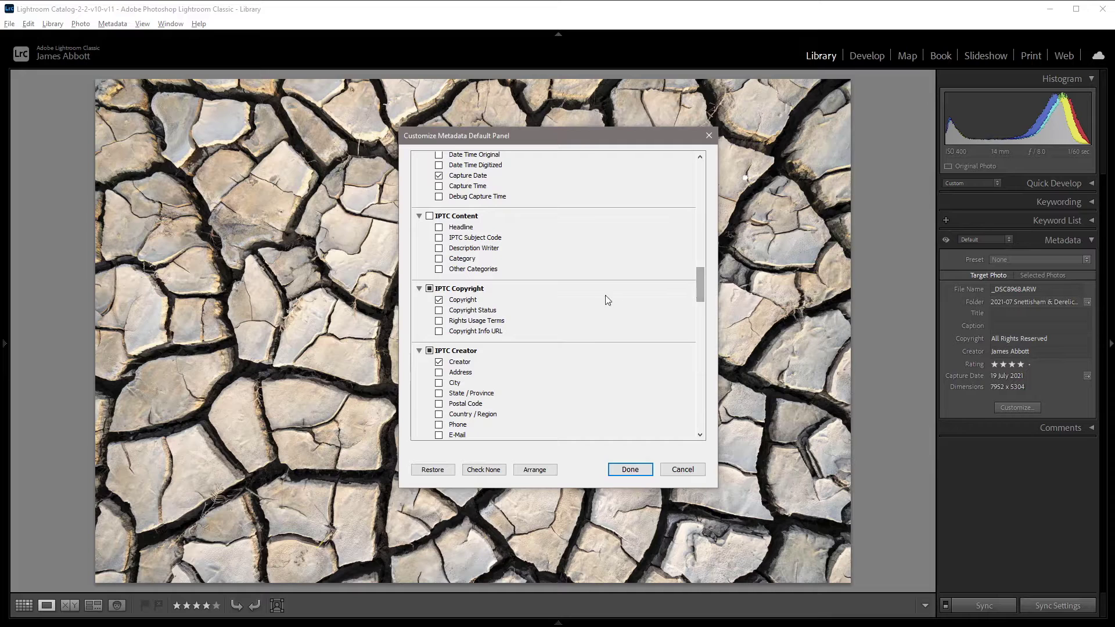
click(439, 311)
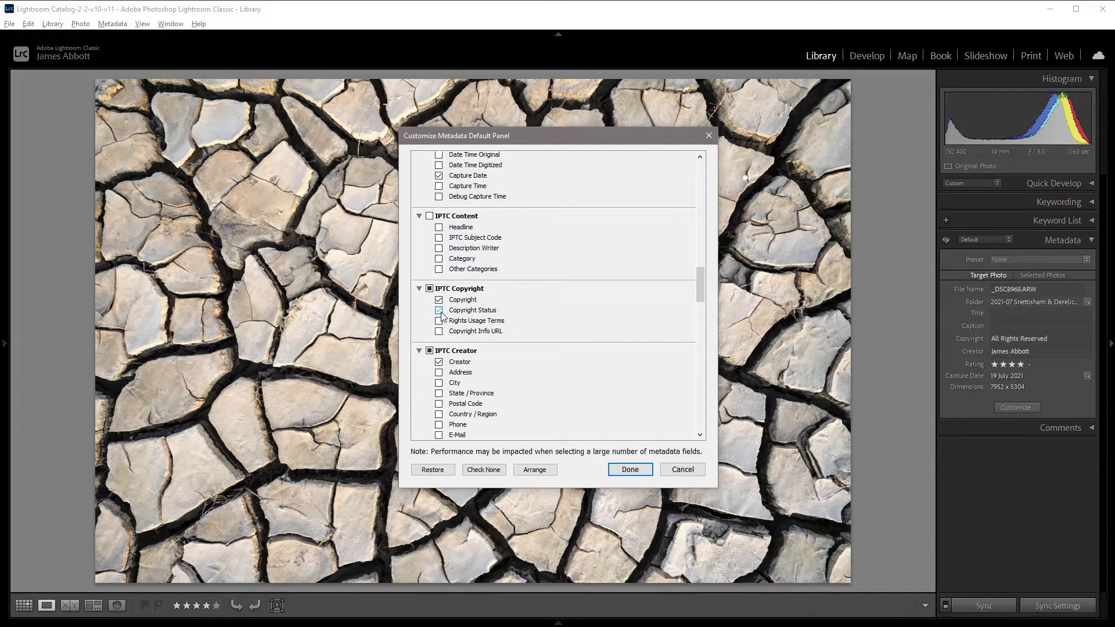
click(439, 321)
click(439, 331)
scroll(698, 296, down, 3)
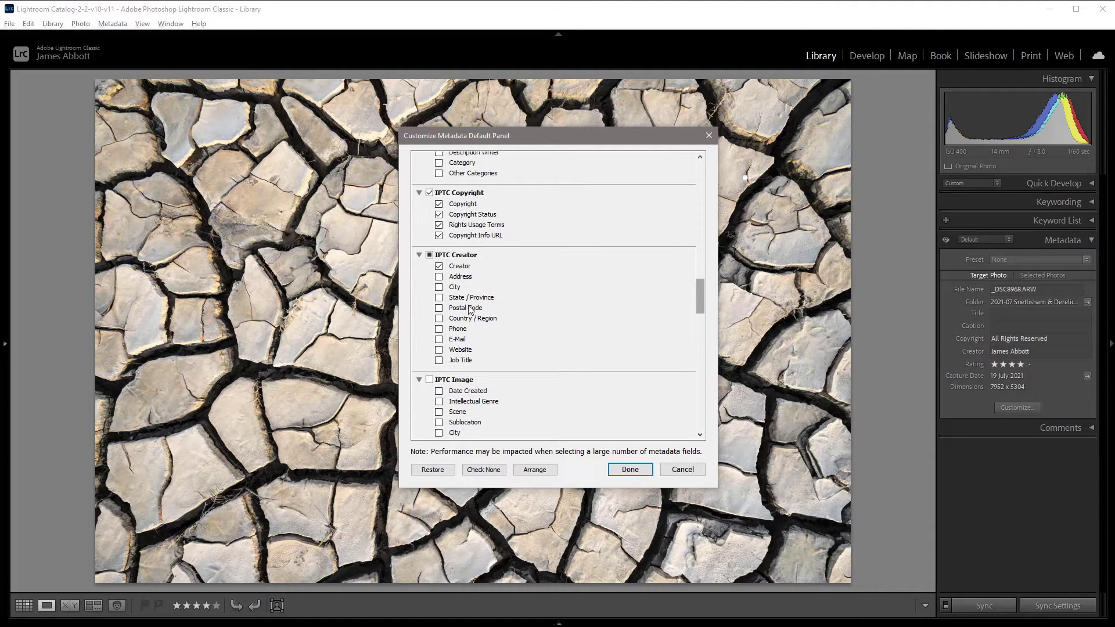
click(438, 329)
click(439, 339)
click(440, 349)
click(629, 469)
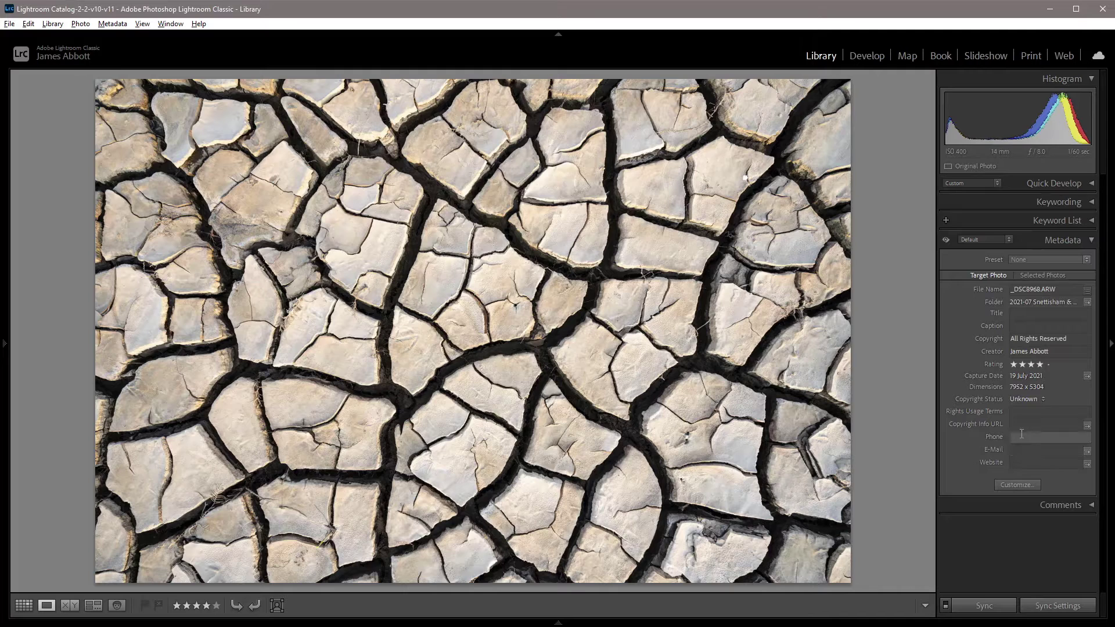
- Enter the photographer's web address in Copyright Info URL, correcting its ending, and copy it into Website
click(1016, 426)
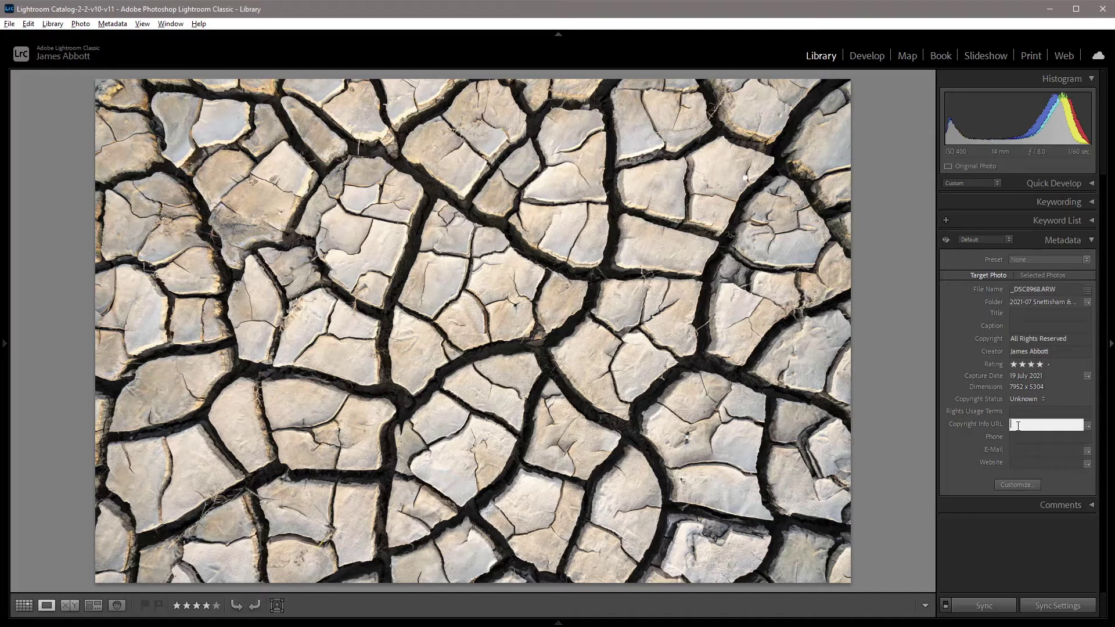
text(www.jamesaphoto.c)
text(uk)
click(1065, 424)
text(o.)
drag(1080, 424, 1004, 423)
key(ctrl+c)
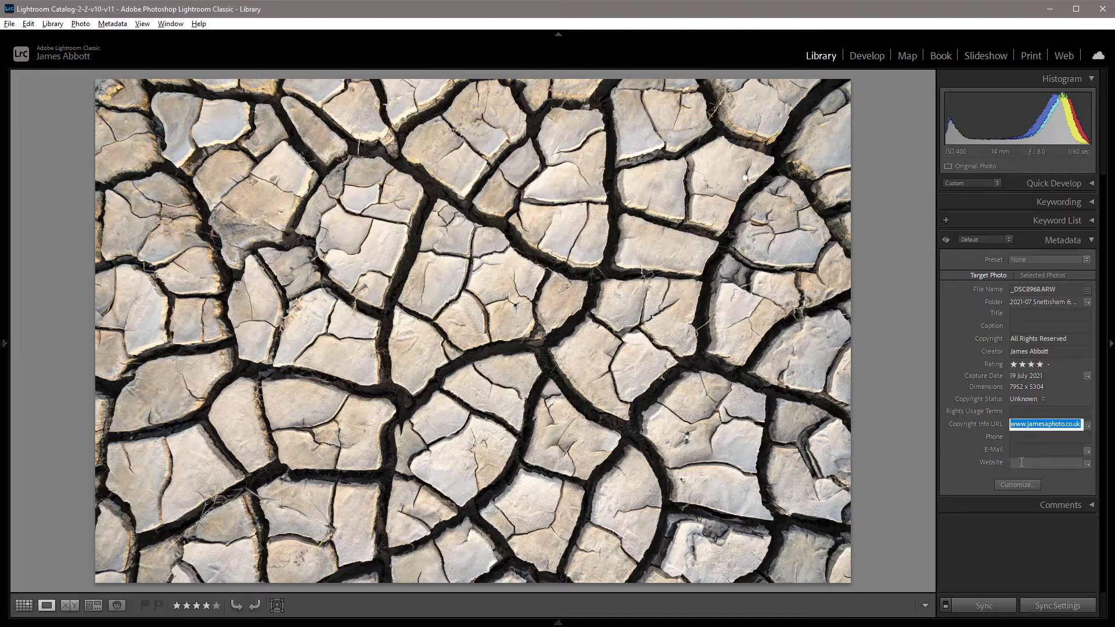
click(1022, 462)
key(ctrl+v)
- Fill in the creator's e-mail address and phone number, then expand the Keywording panel
click(1024, 449)
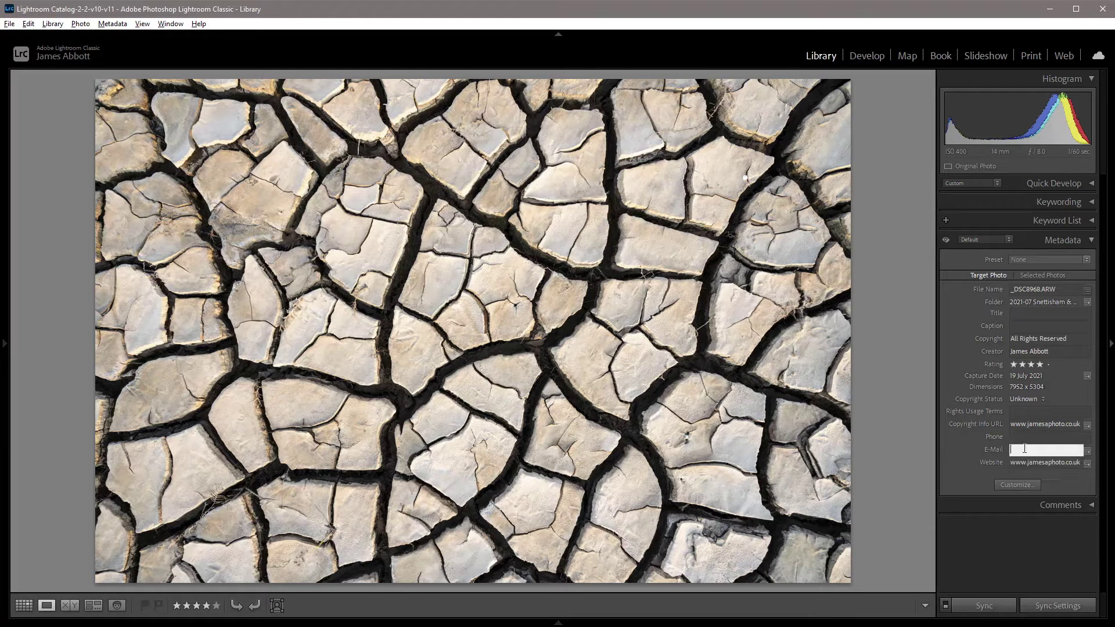
click(1045, 436)
text(1234567)
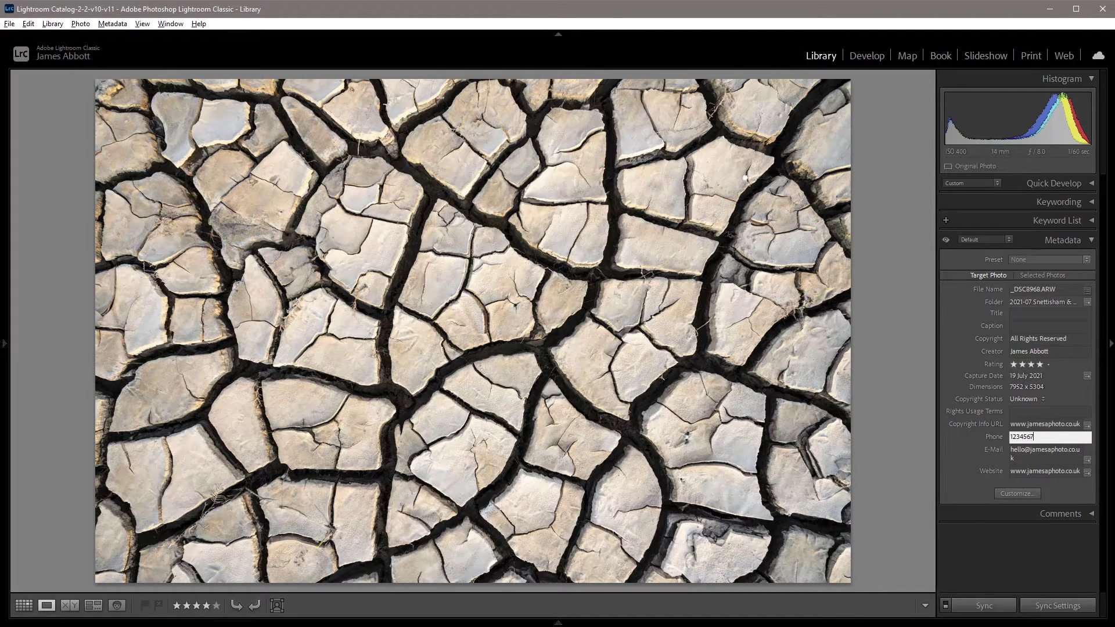
click(1032, 327)
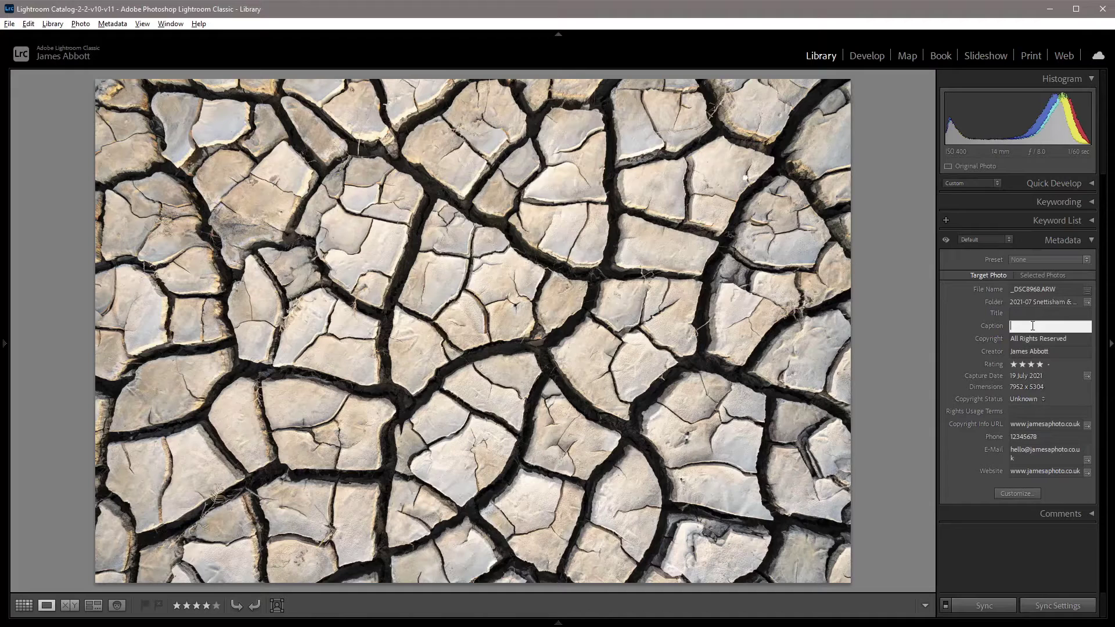
click(1091, 202)
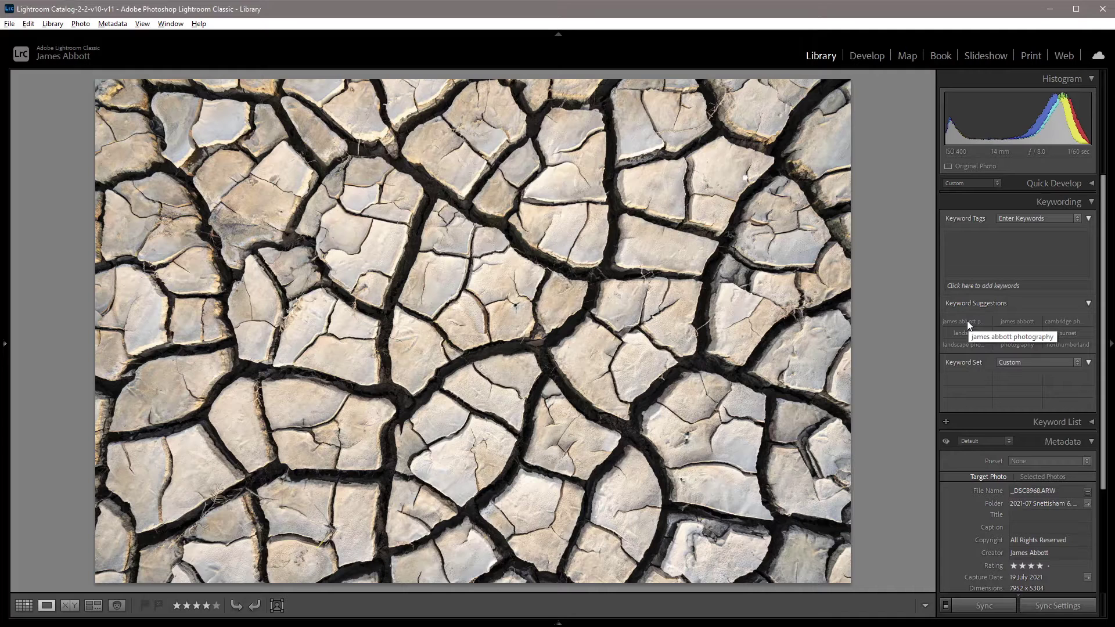
- Tag the photo with the suggested studio name, cambridge photographer, seascape and sunrise, plus a typed 'mud' keyword
click(967, 321)
click(1013, 321)
click(1018, 333)
click(1018, 335)
click(1038, 248)
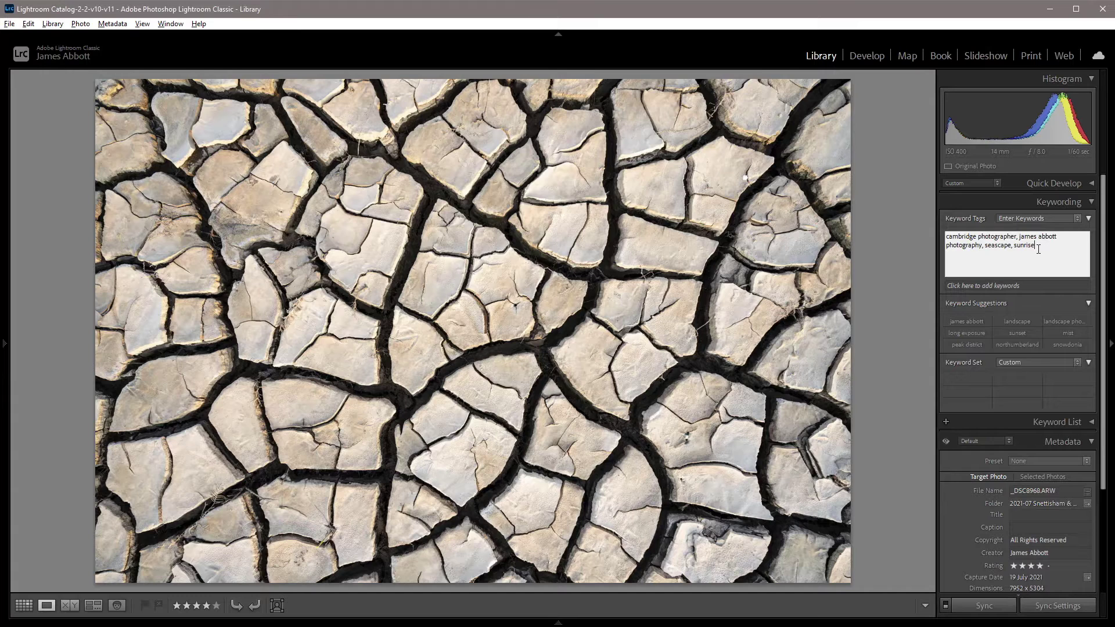
text(, mud)
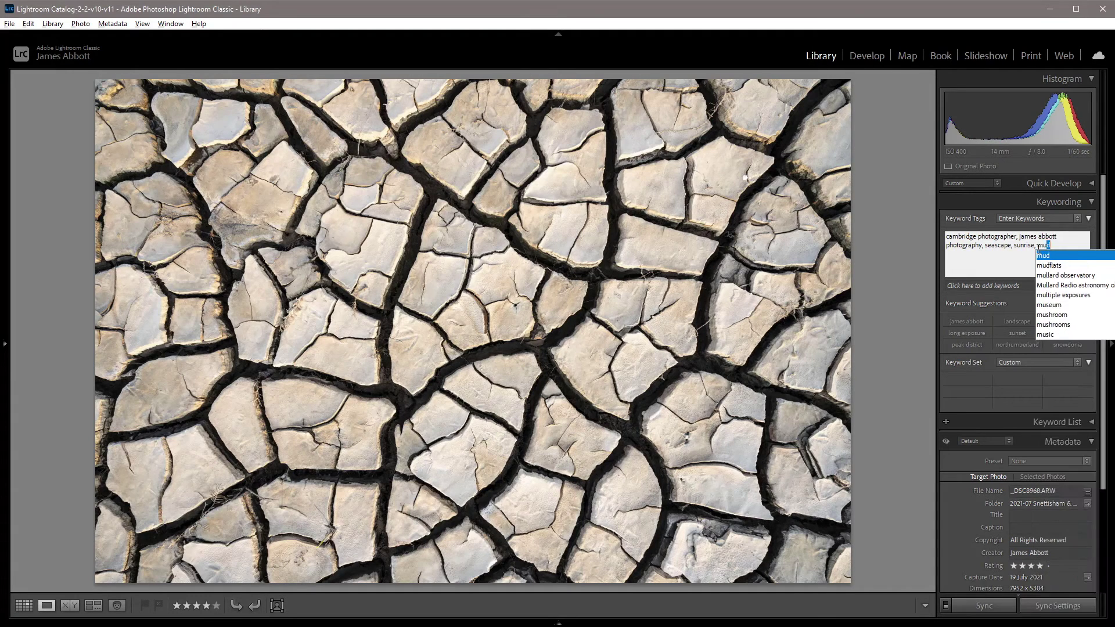
text(,)
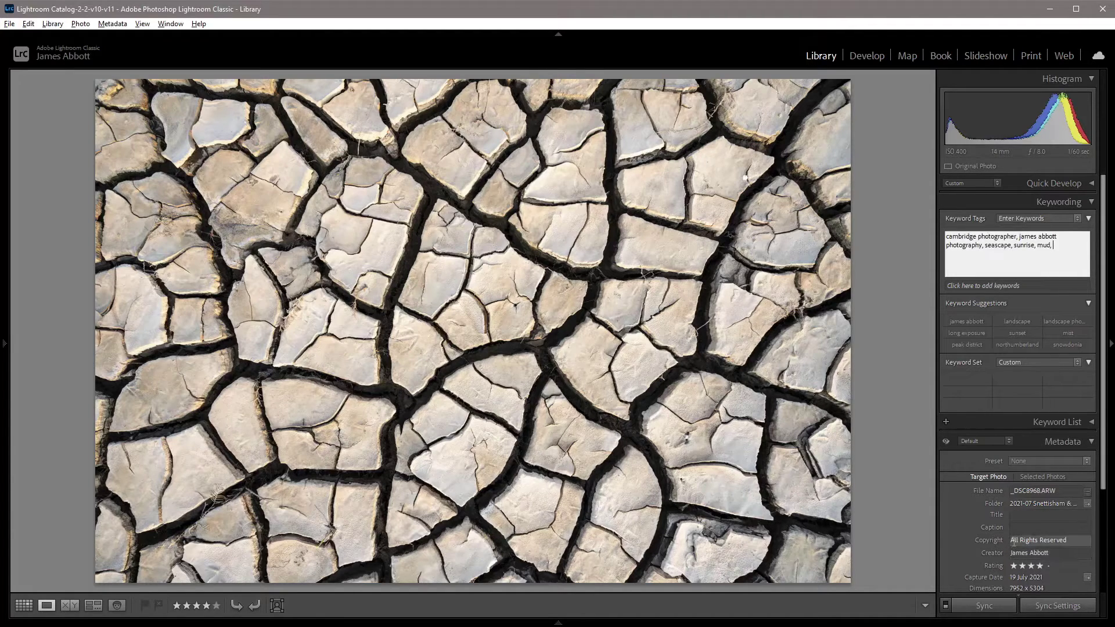
click(1026, 543)
- Prefix the copyright notice with © so it reads '© All Rights Reserved'
key(Home)
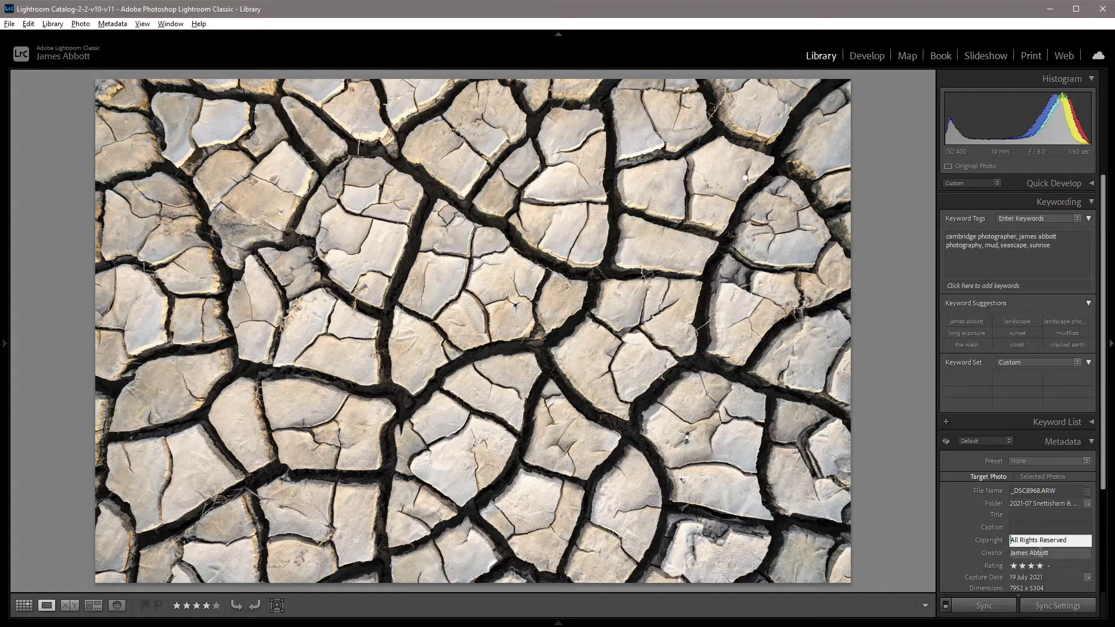
key(ctrl+a)
key(Home)
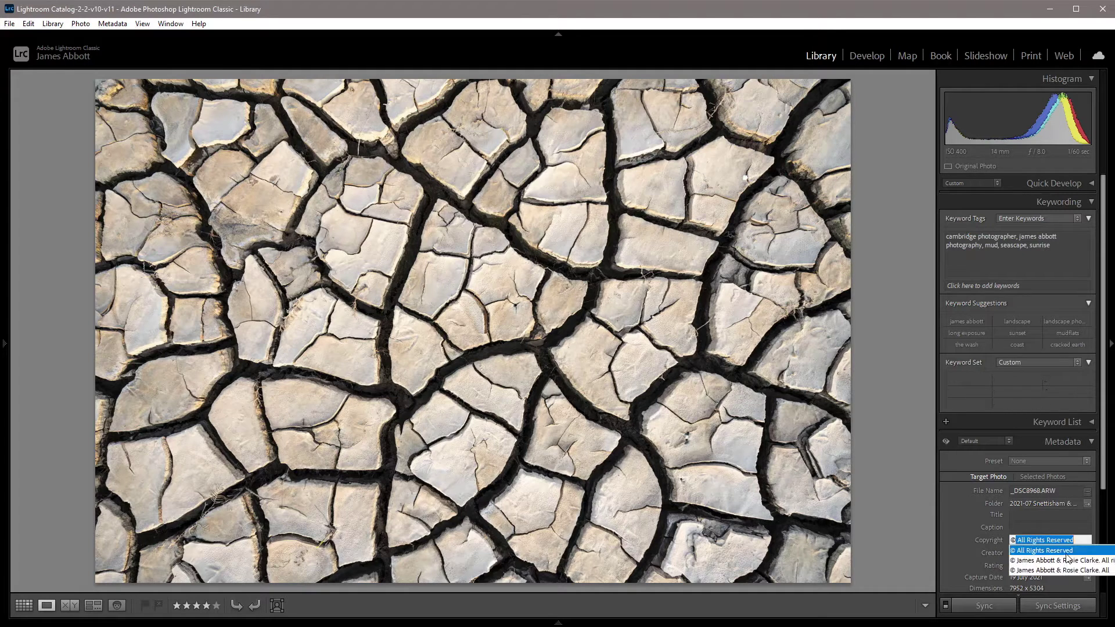
text(©)
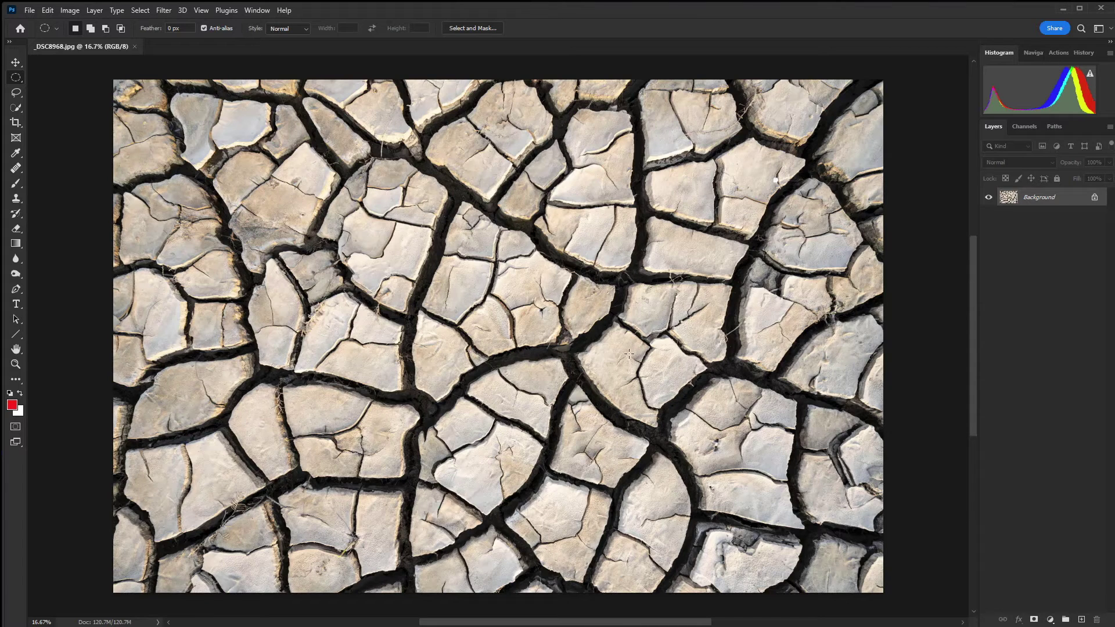
- Open File Info for _DSC8968.jpg and move the dialog toward the canvas centre
click(29, 10)
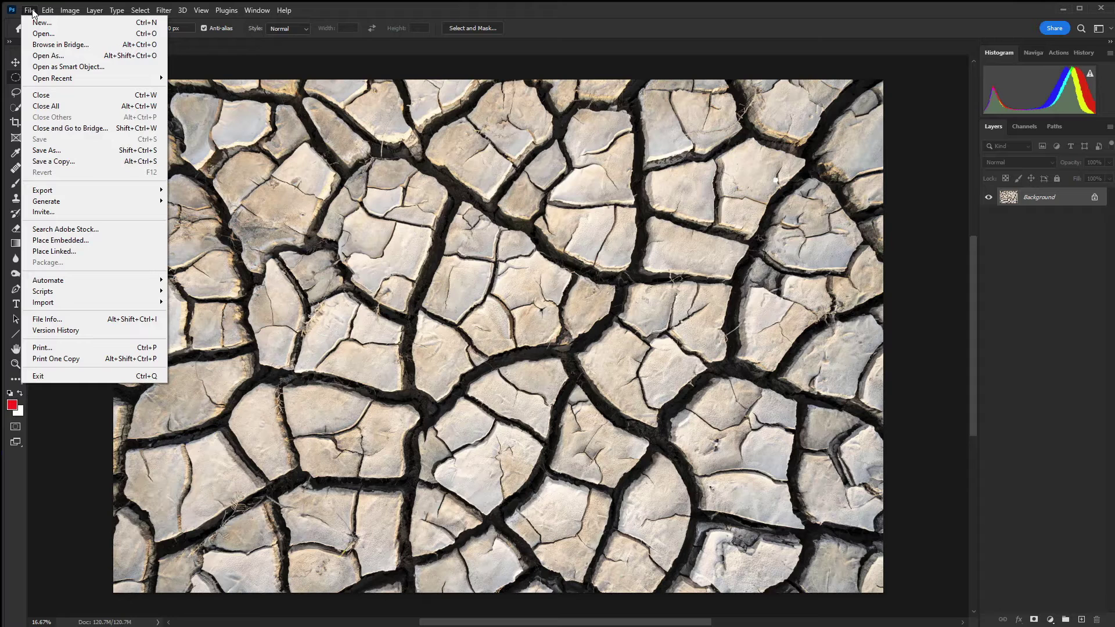
click(72, 319)
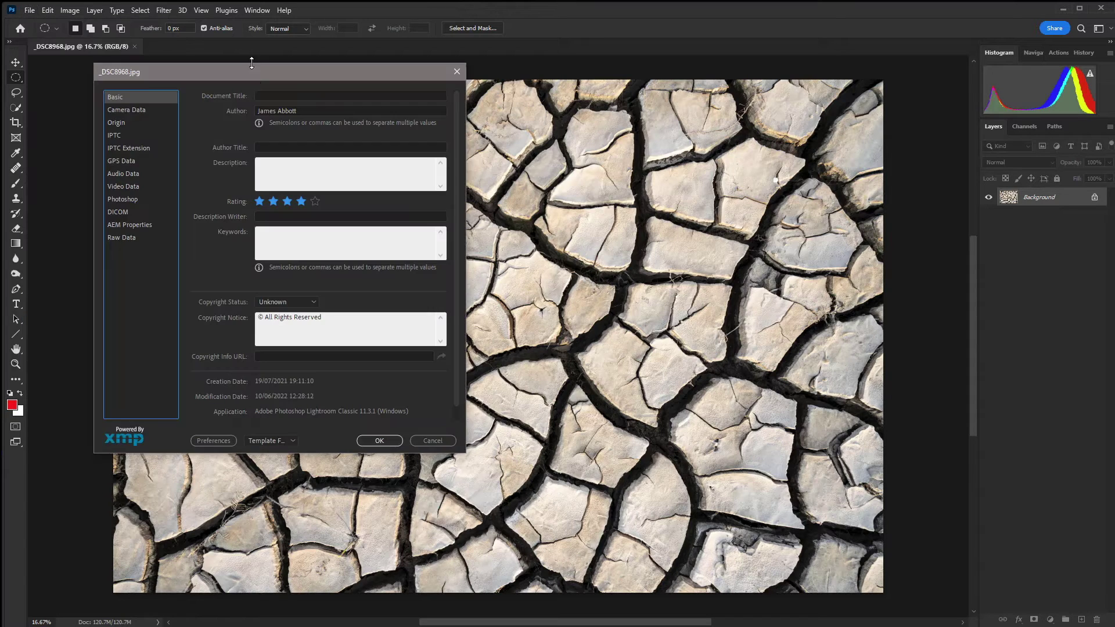
drag(256, 69, 474, 112)
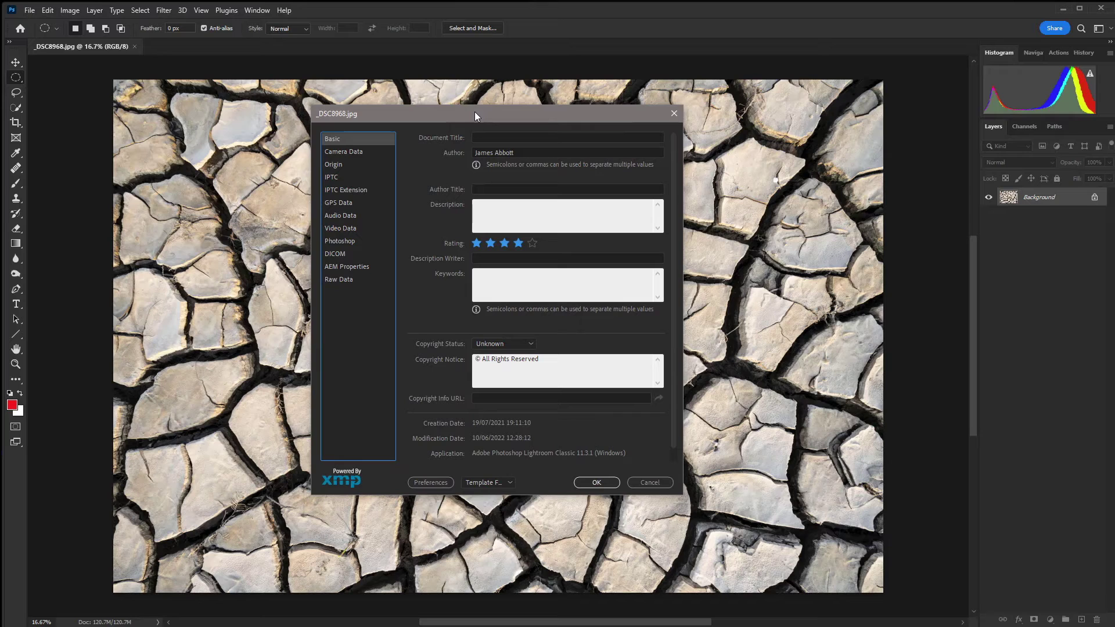
- Mark the image Copyrighted, title it 'Dry coastal mud' and describe it as 'Dry coastal mud in North Norfolk'
click(533, 345)
click(524, 367)
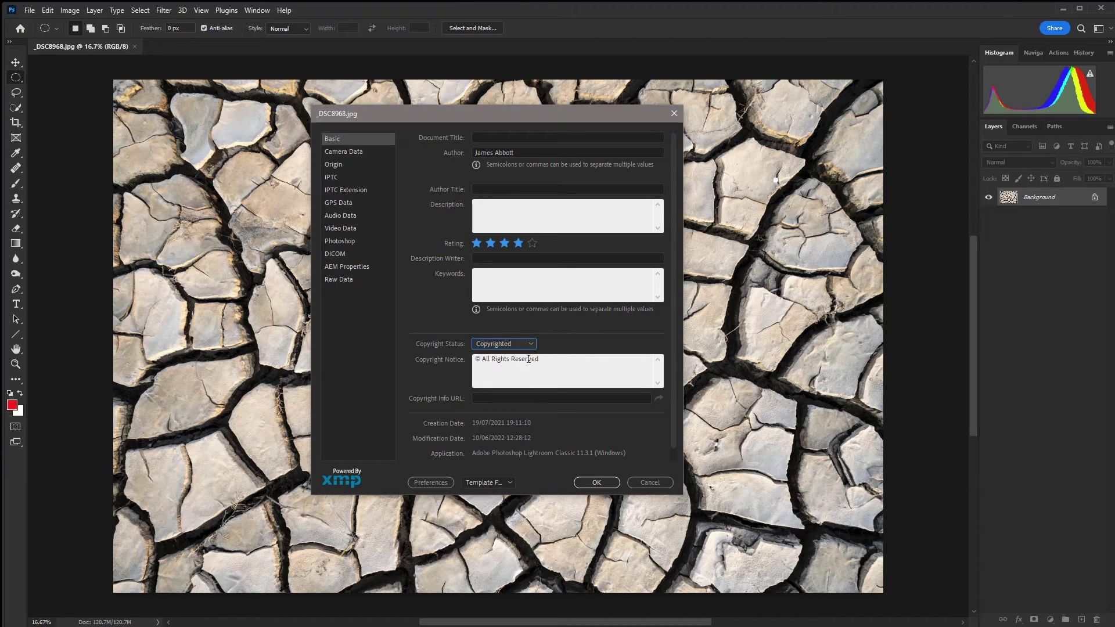
click(497, 136)
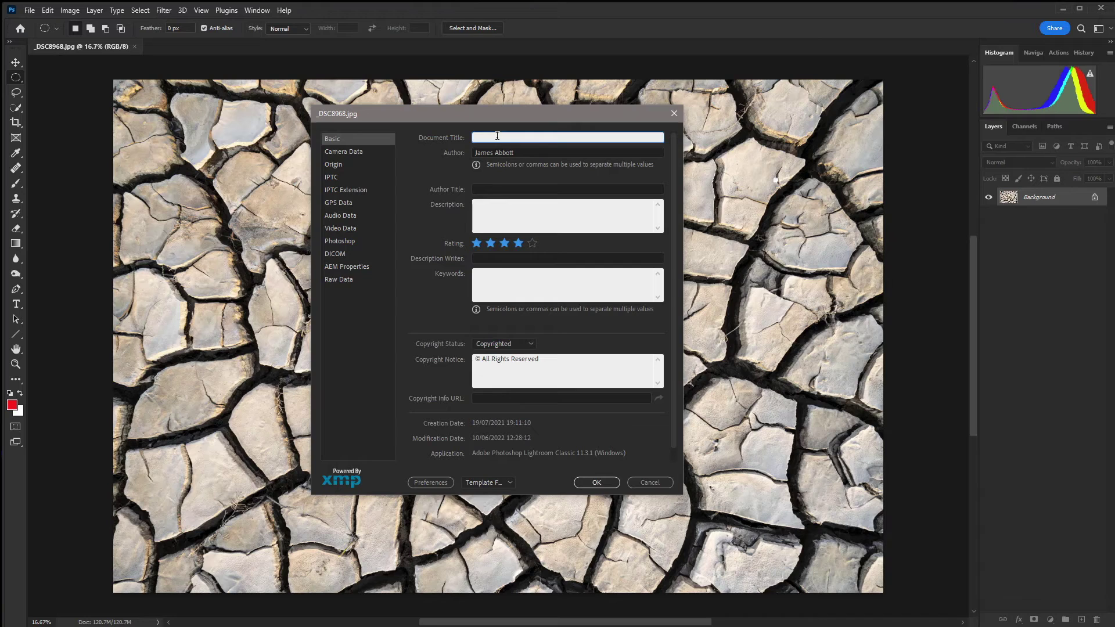
text(Dry coastal mud)
click(551, 208)
text(Dry coastal mud)
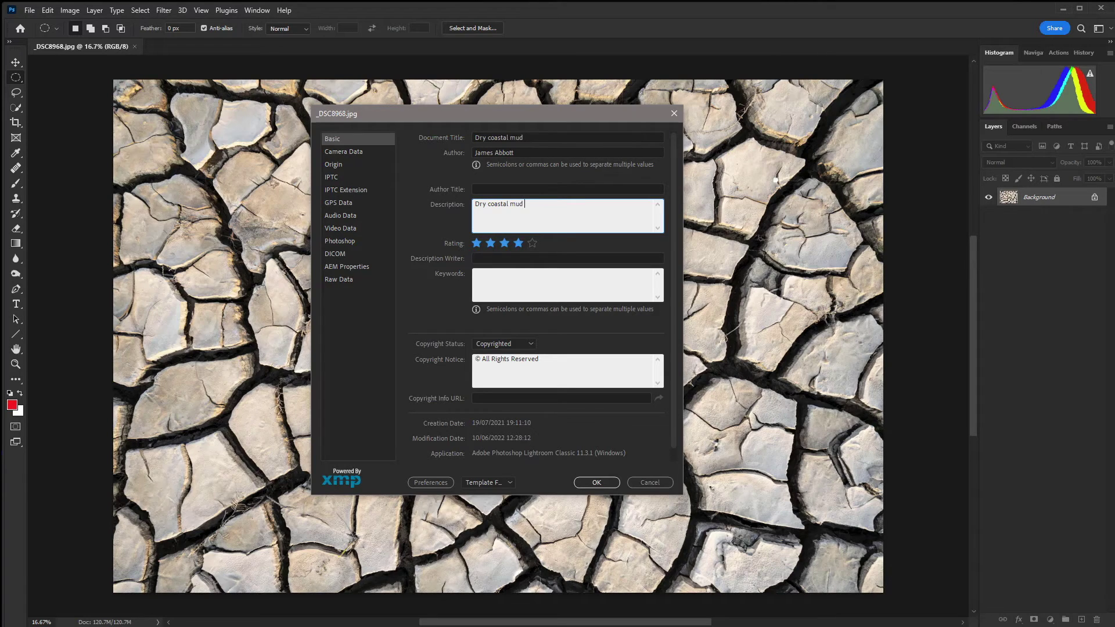
text(in North Norfolk)
click(511, 279)
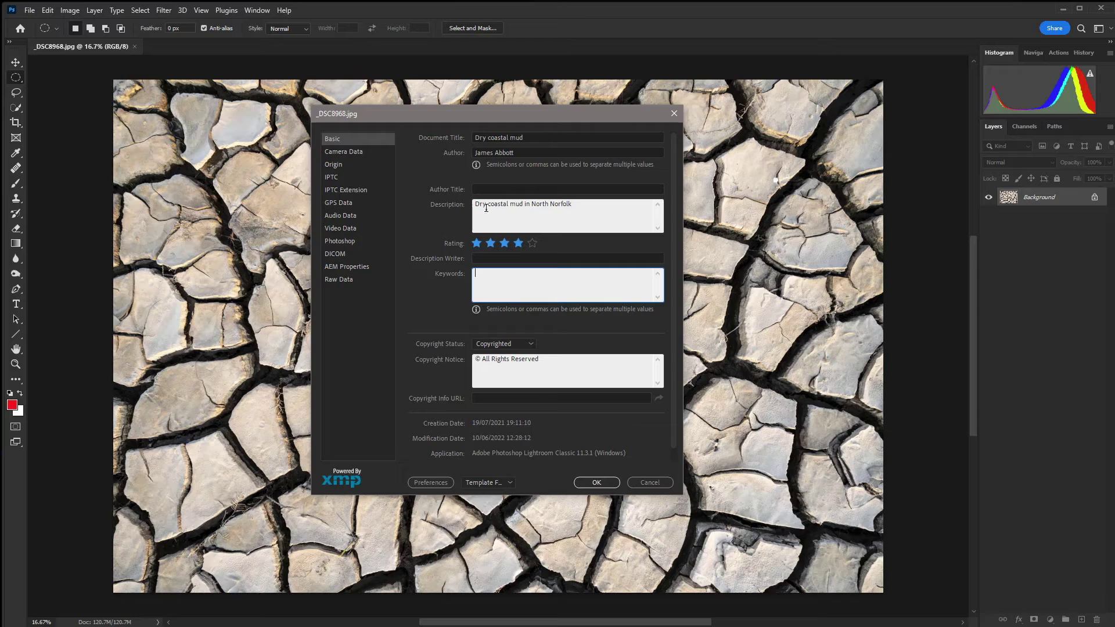
- Review the IPTC contact fields and apply the File Info changes with OK
click(334, 176)
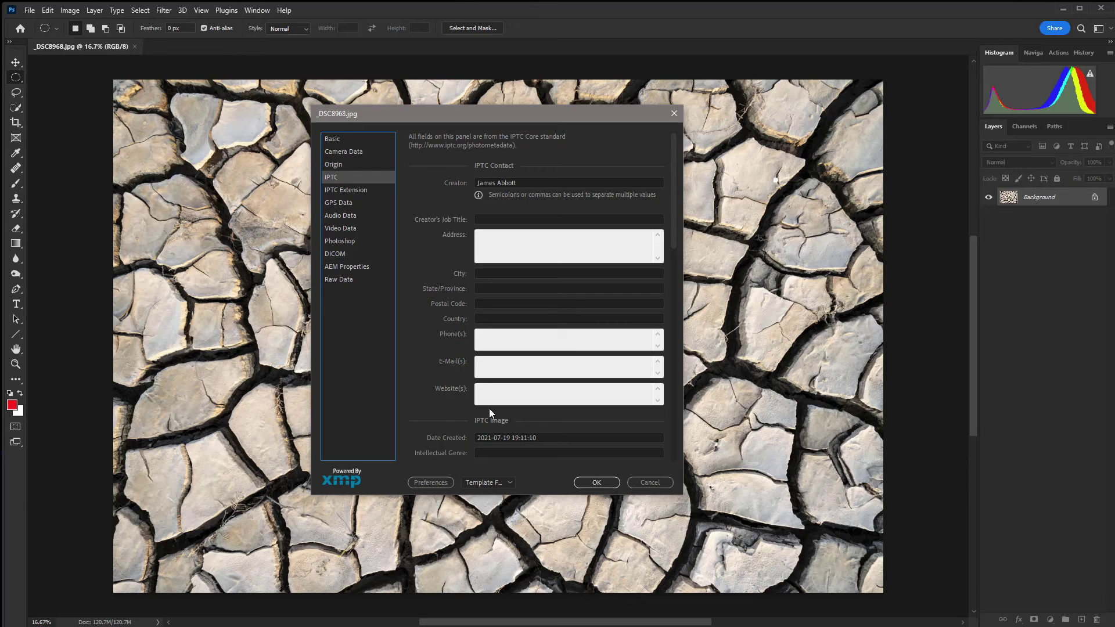
click(598, 483)
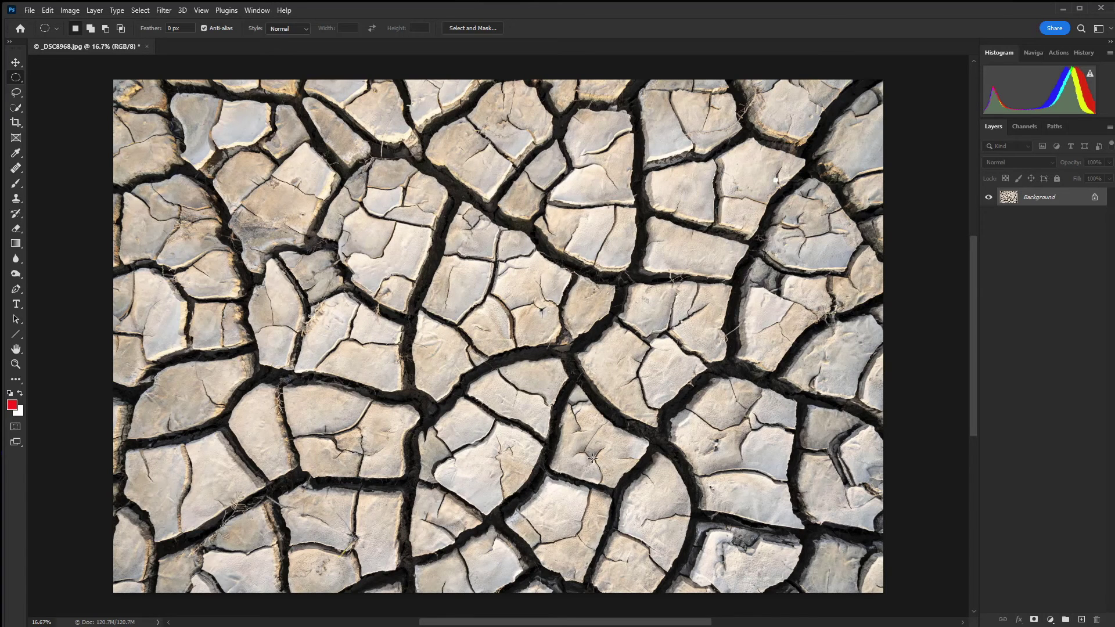